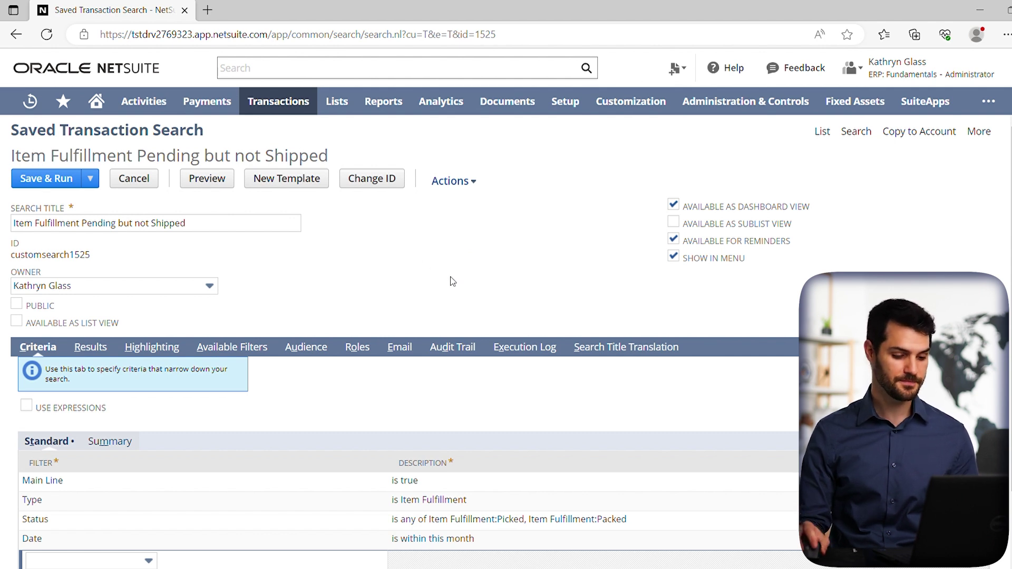
# Go to the search's Email settings and stop alerts on record create/update
pyautogui.click(401, 349)
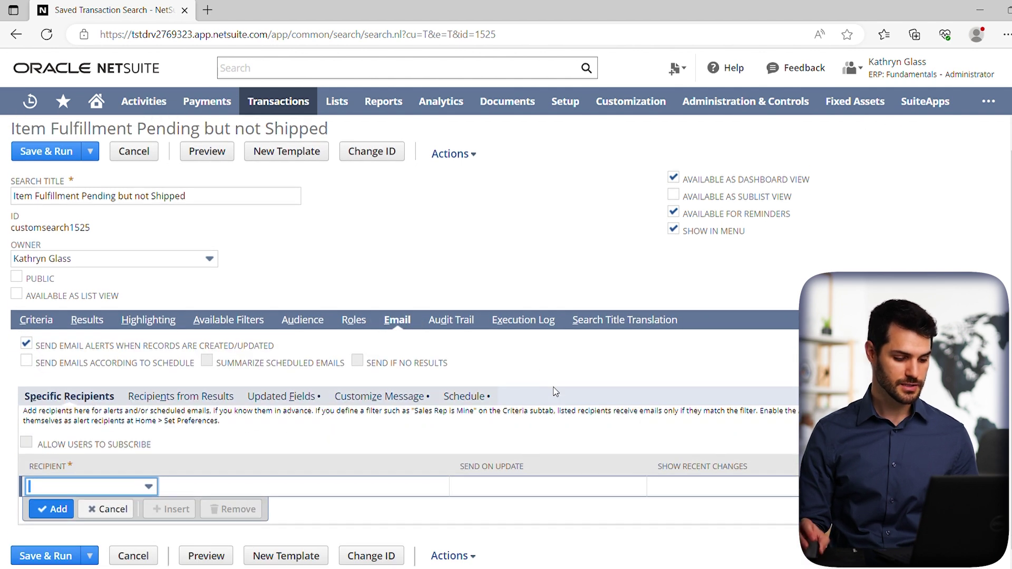
pyautogui.scroll(-1, 553, 396)
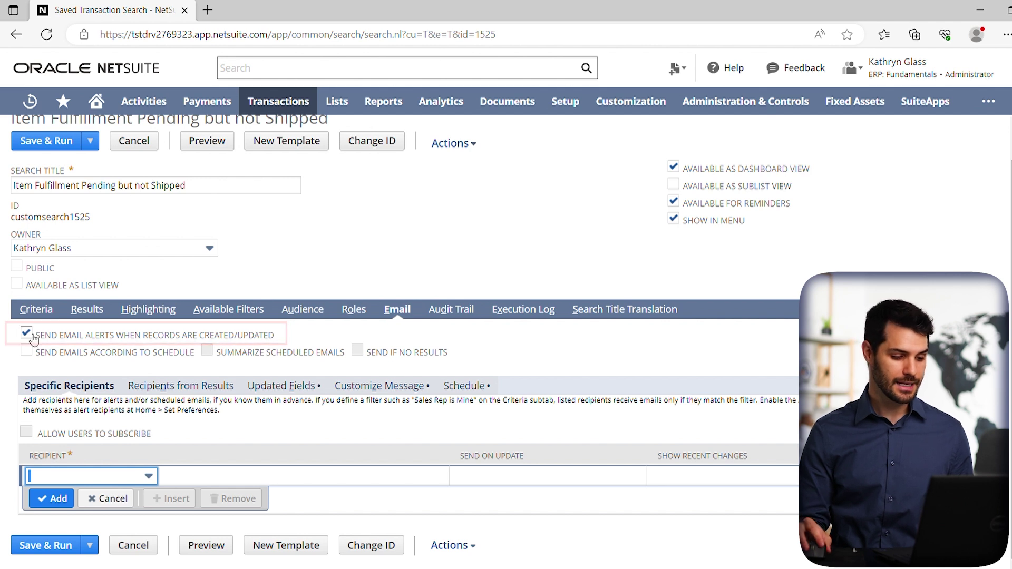
pyautogui.click(28, 336)
# Send emails on a schedule and never when there are no results
pyautogui.click(26, 352)
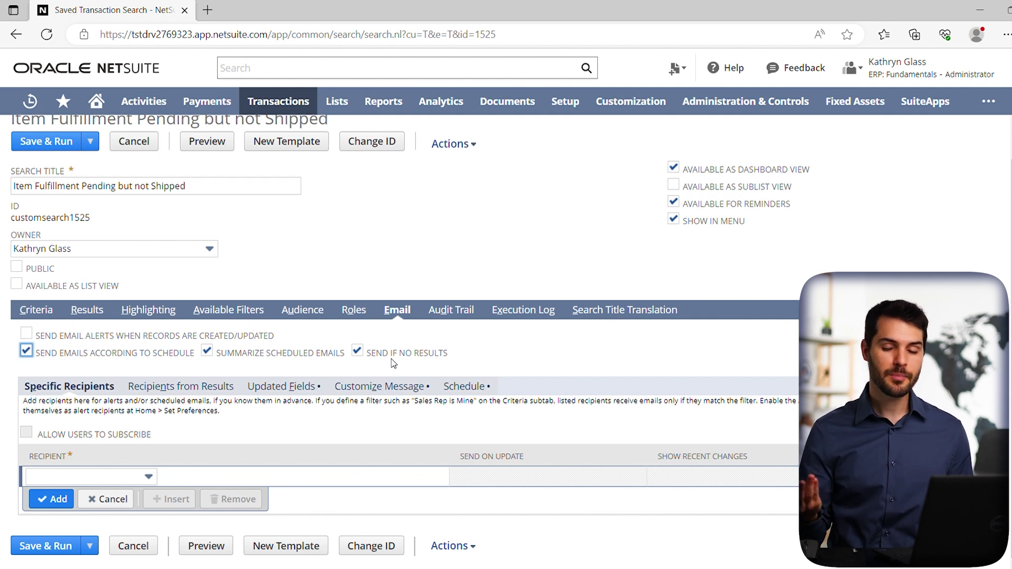
pyautogui.click(358, 352)
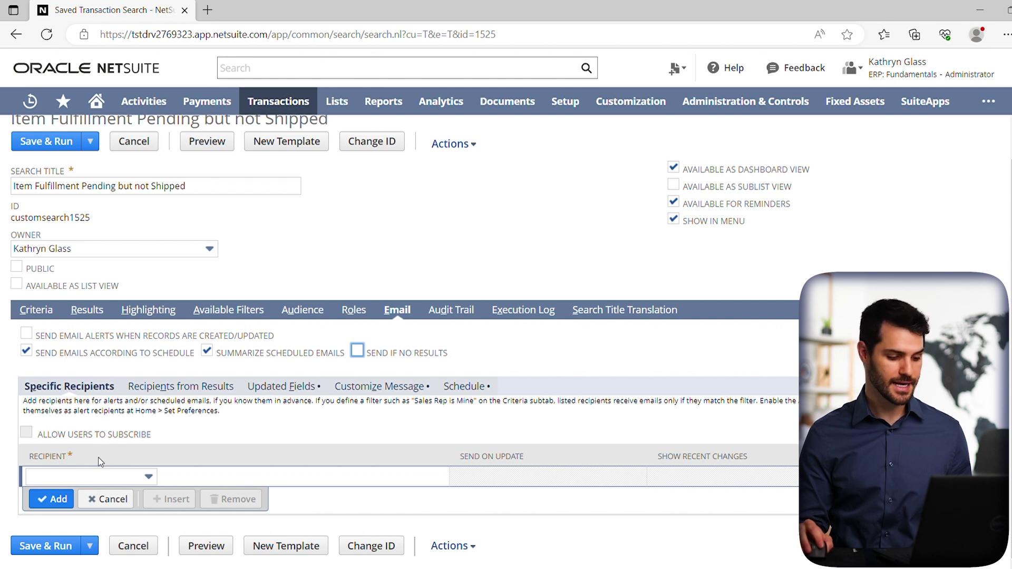
pyautogui.click(95, 477)
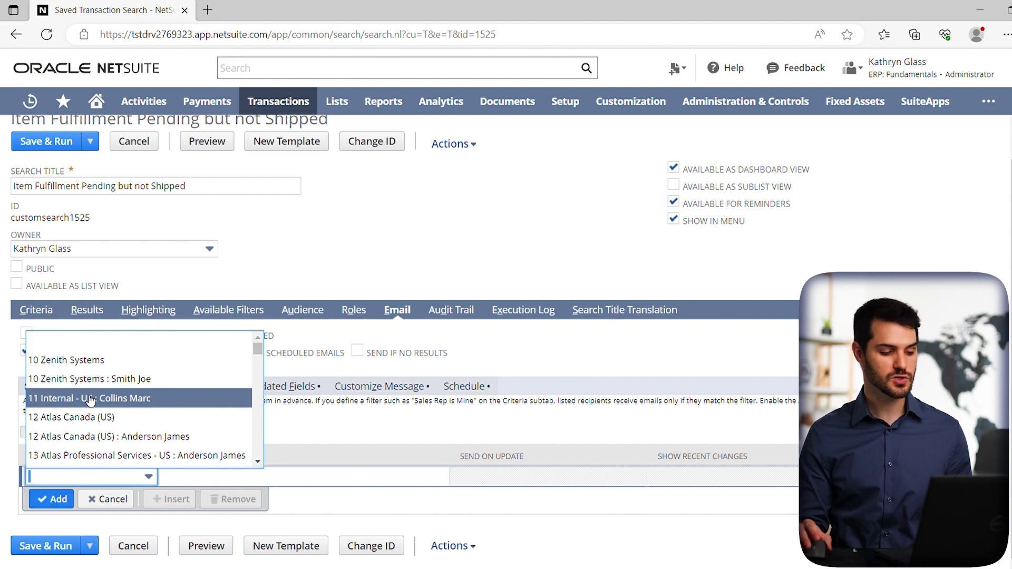
pyautogui.scroll(-2, 90, 400)
pyautogui.scroll(-1, 91, 399)
pyautogui.scroll(-3, 92, 400)
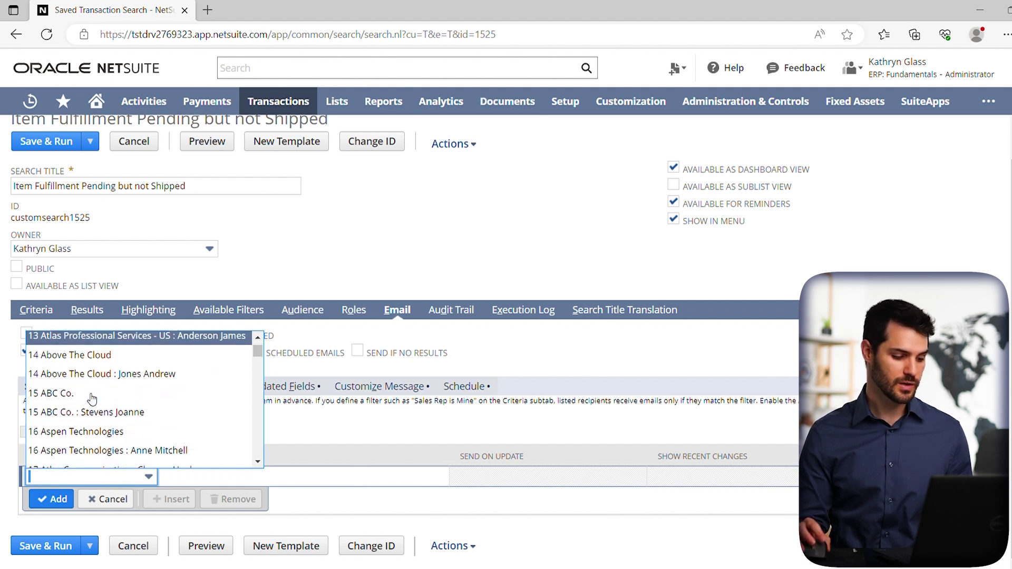
pyautogui.scroll(-1, 91, 399)
pyautogui.scroll(-2, 99, 402)
pyautogui.scroll(-1, 102, 402)
pyautogui.scroll(-2, 106, 403)
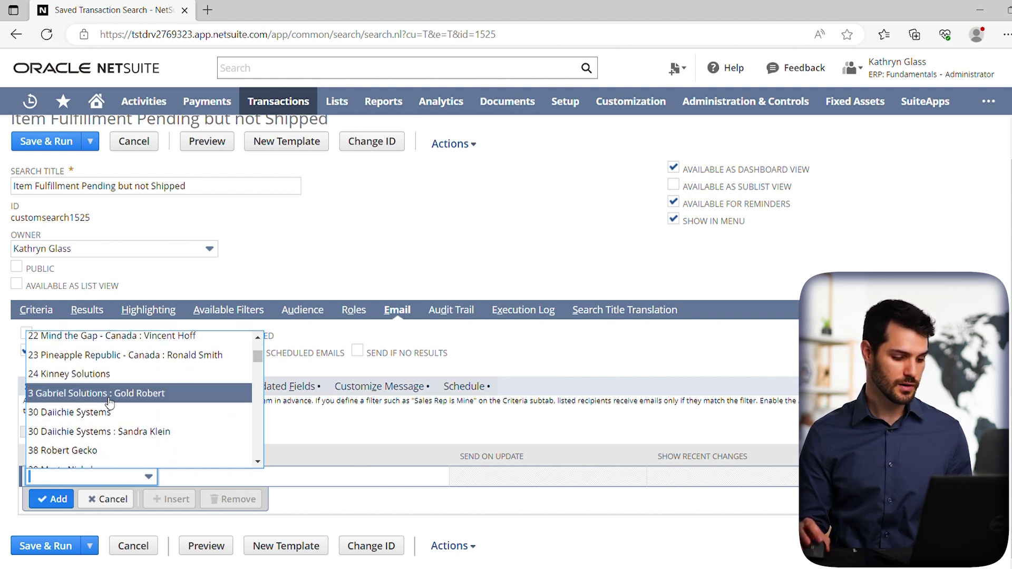
pyautogui.moveTo(256, 358); pyautogui.dragTo(258, 385)
pyautogui.scroll(-2, 186, 387)
pyautogui.scroll(-1, 182, 398)
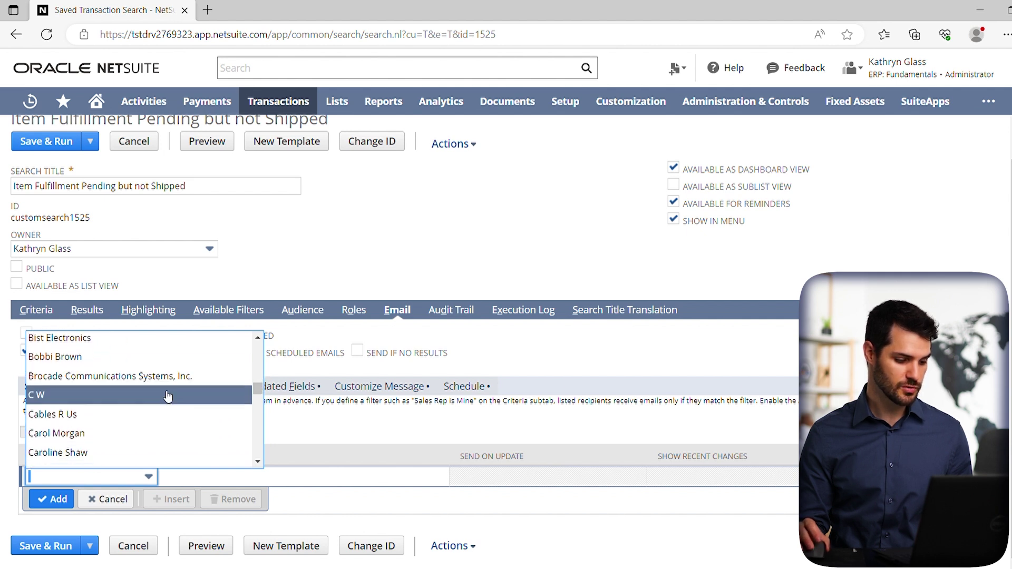
pyautogui.click(80, 433)
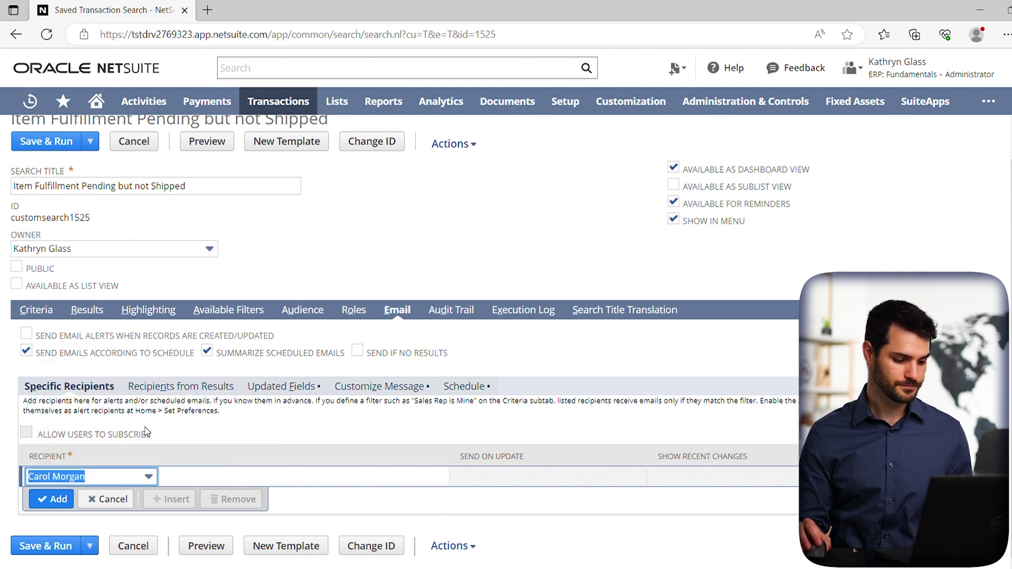
pyautogui.click(55, 499)
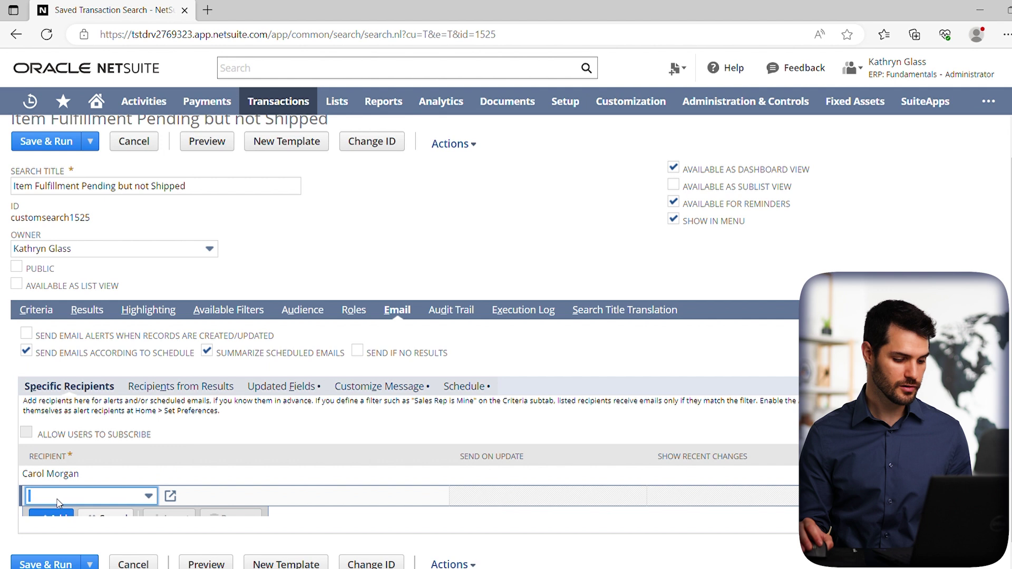
pyautogui.click(147, 497)
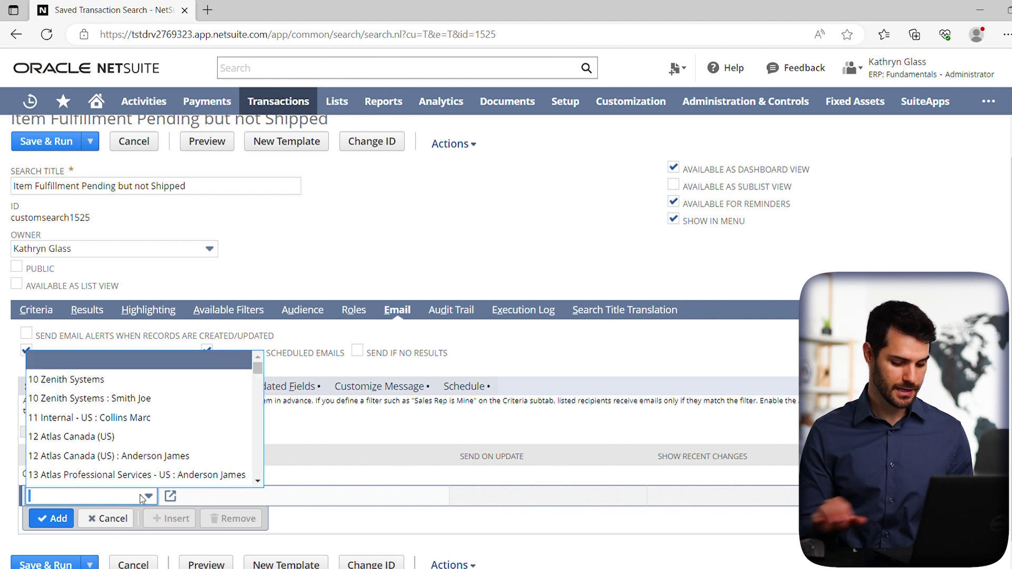
pyautogui.write('k')
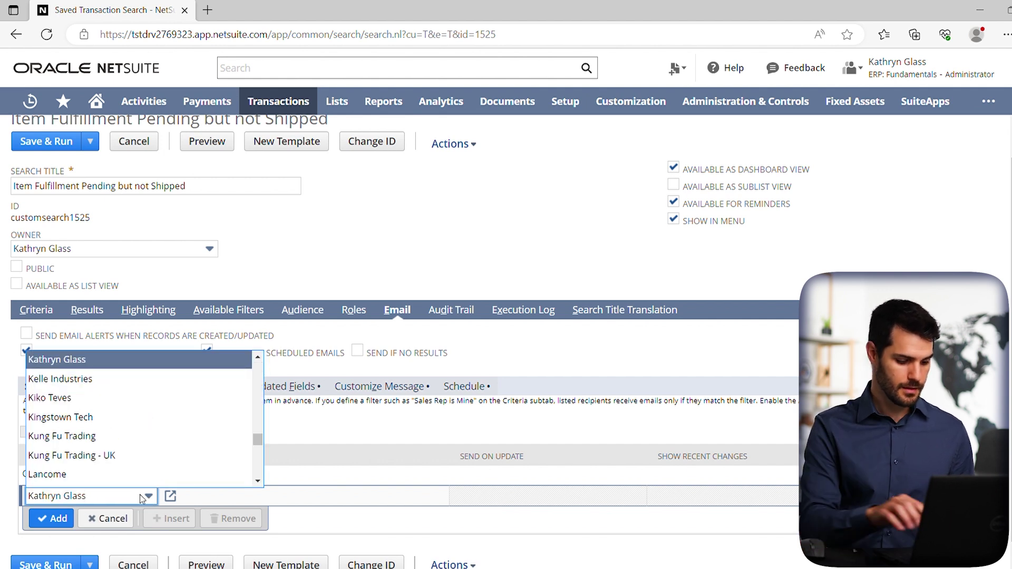
pyautogui.press('Return')
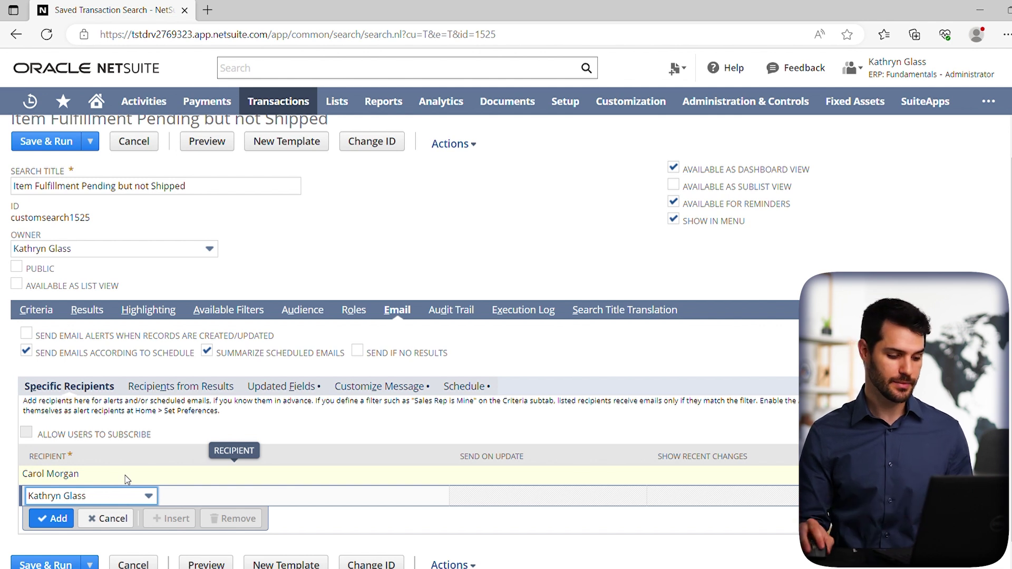
pyautogui.click(59, 521)
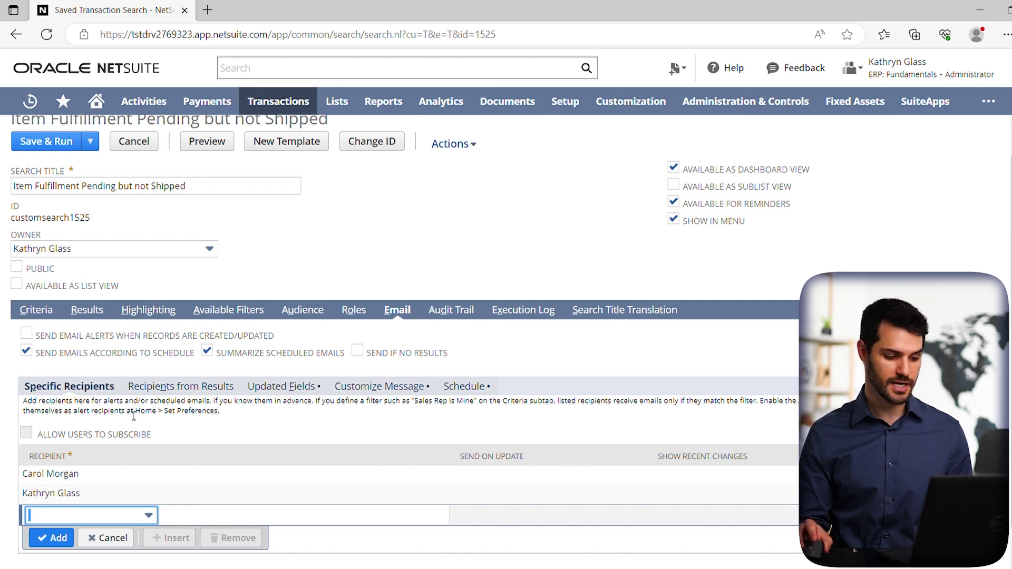
pyautogui.click(397, 387)
pyautogui.scroll(-2, 259, 429)
pyautogui.scroll(-2, 259, 429)
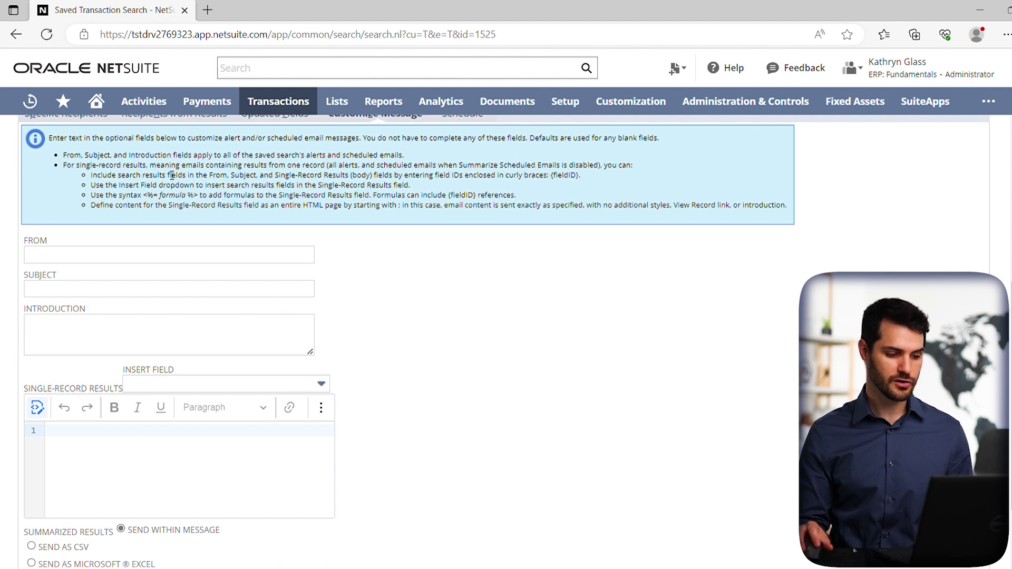
pyautogui.scroll(-2, 334, 291)
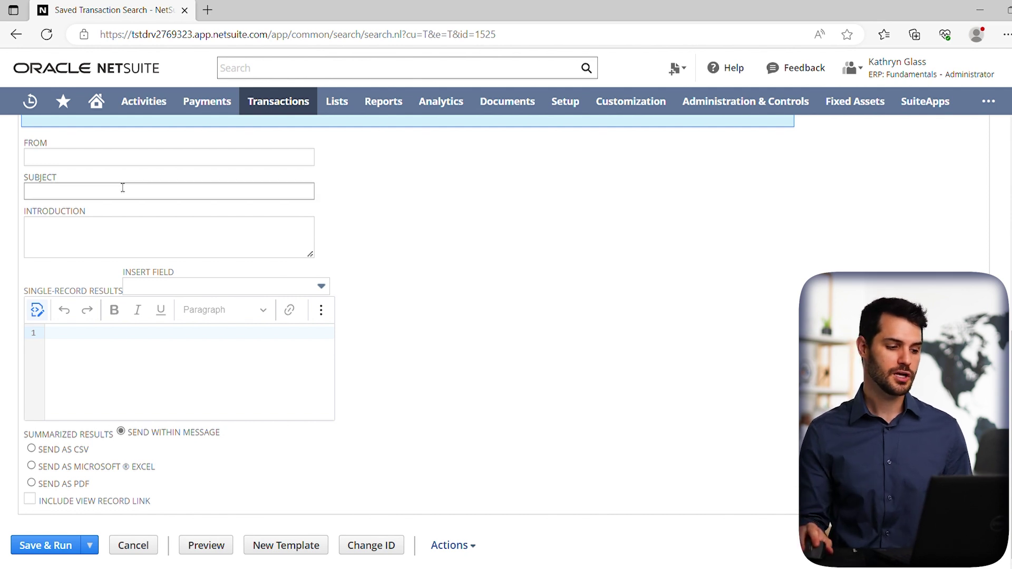
pyautogui.click(92, 164)
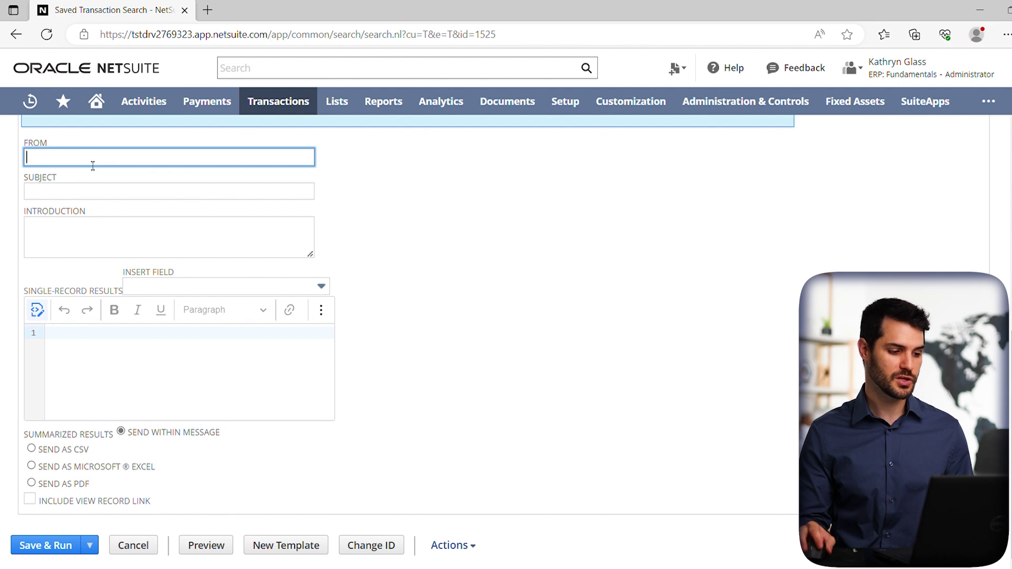
pyautogui.click(74, 196)
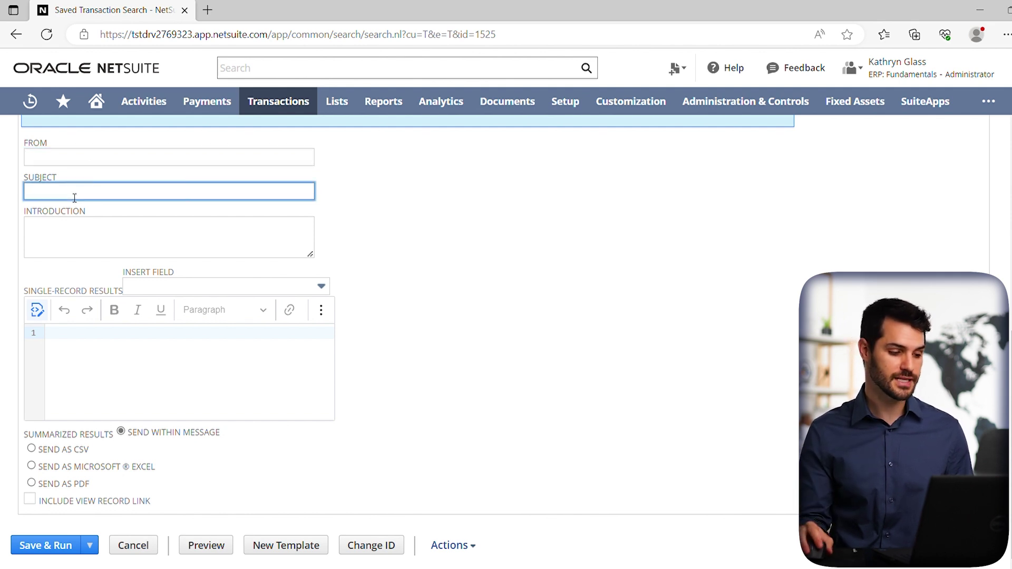
pyautogui.click(81, 235)
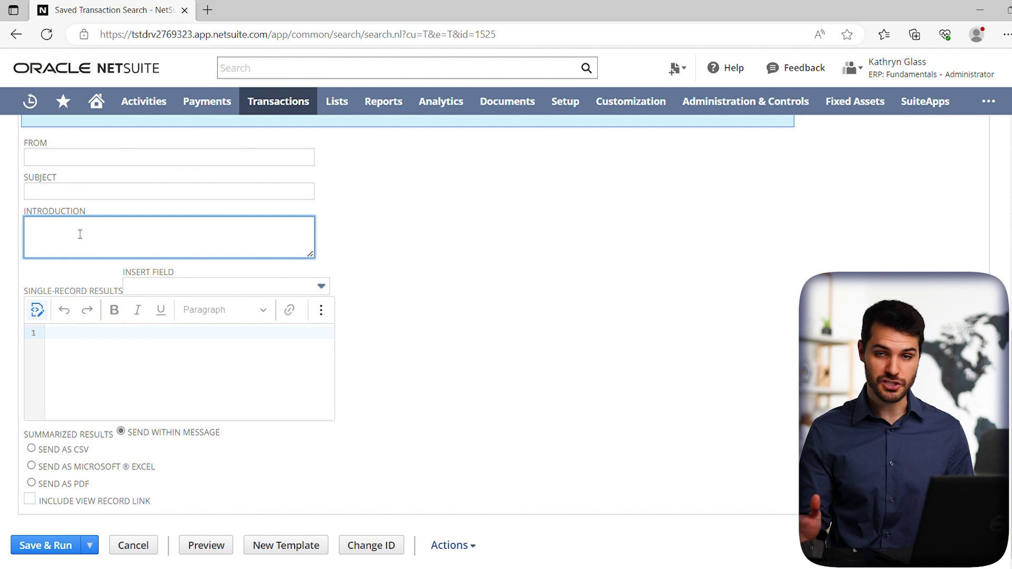
pyautogui.click(77, 353)
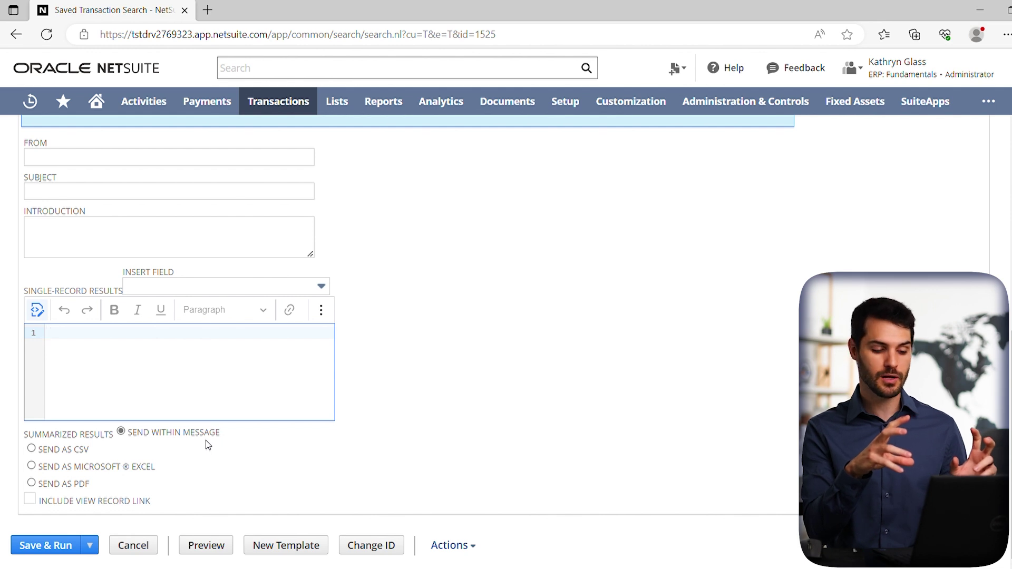
pyautogui.click(32, 450)
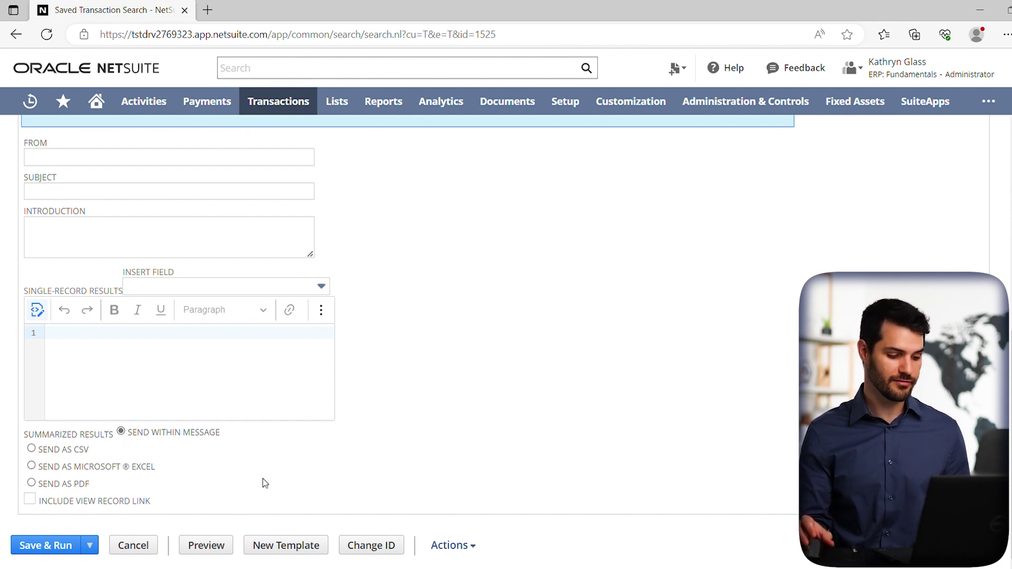
pyautogui.scroll(2, 461, 399)
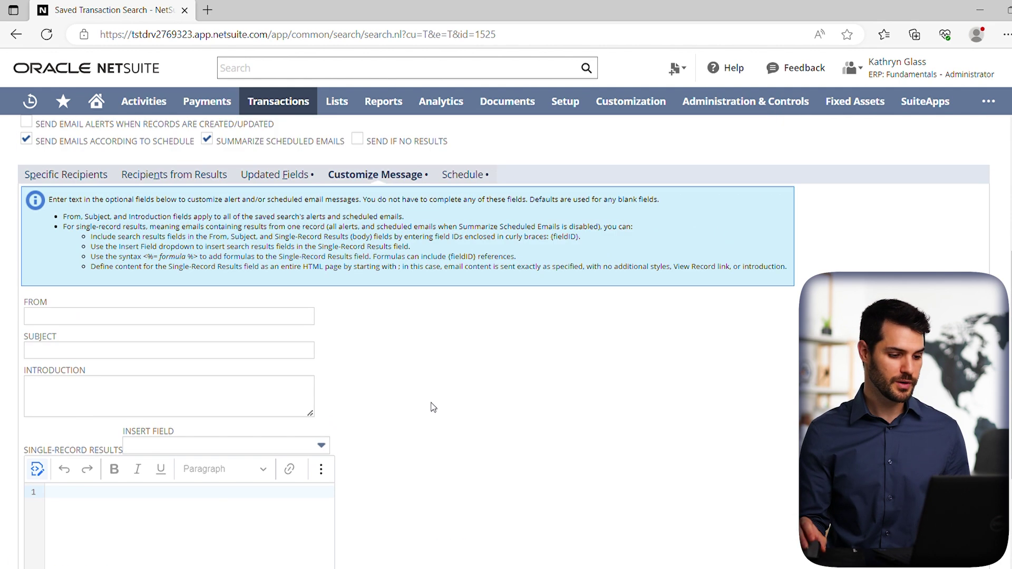
pyautogui.scroll(2, 431, 407)
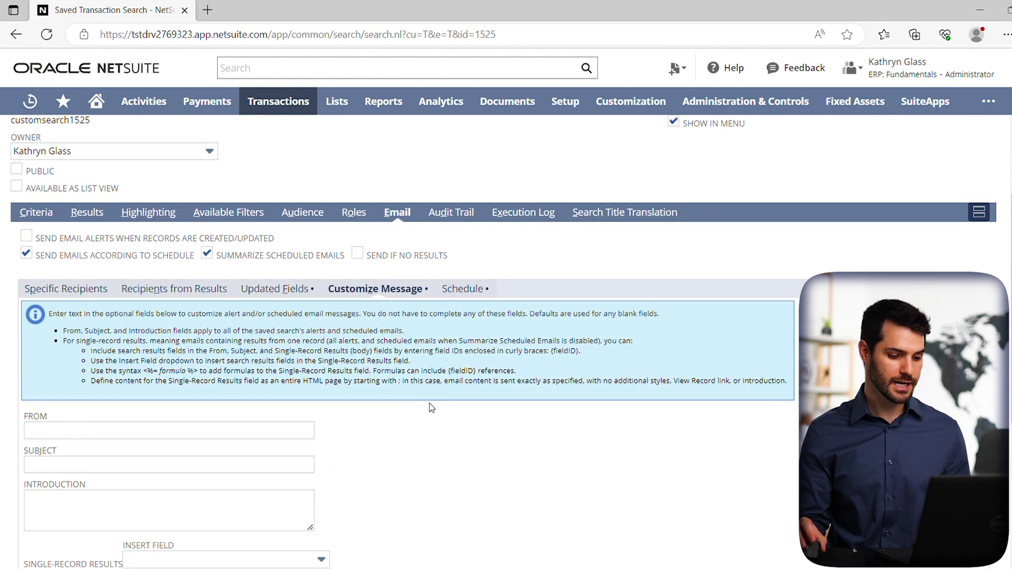
# Schedule the emails as a monthly event on day 23 with no end date
pyautogui.click(471, 297)
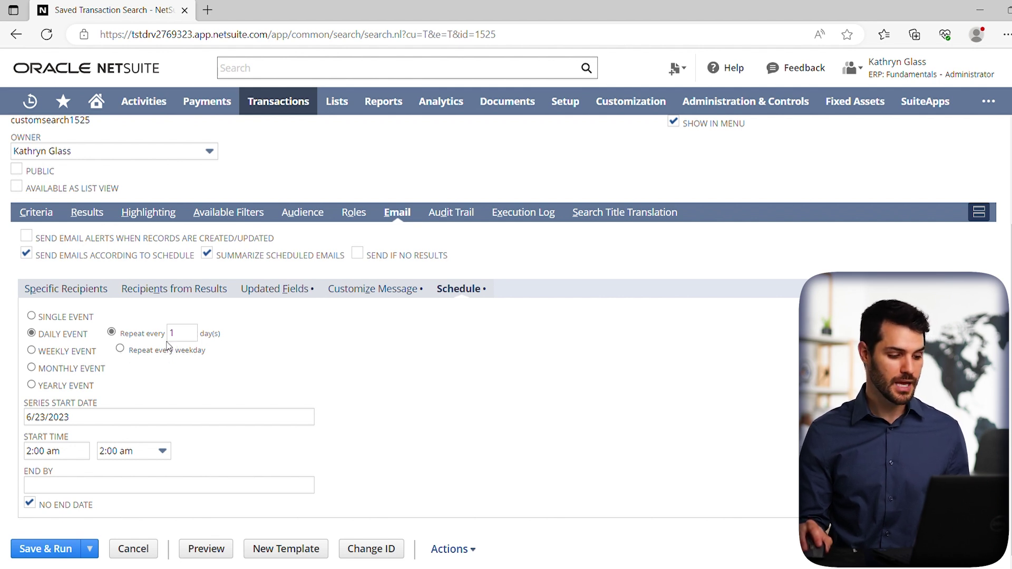
pyautogui.click(32, 350)
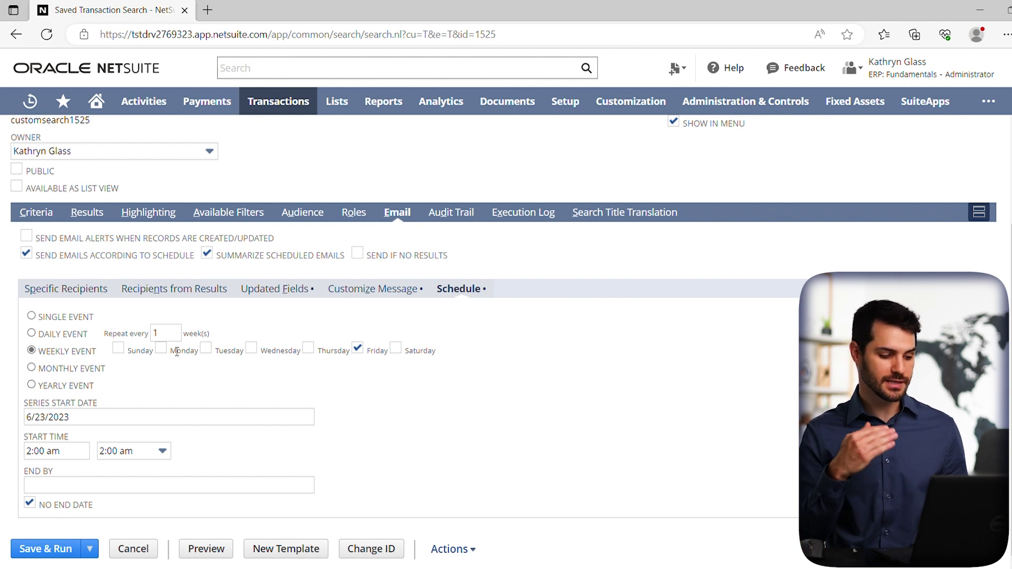
pyautogui.click(32, 368)
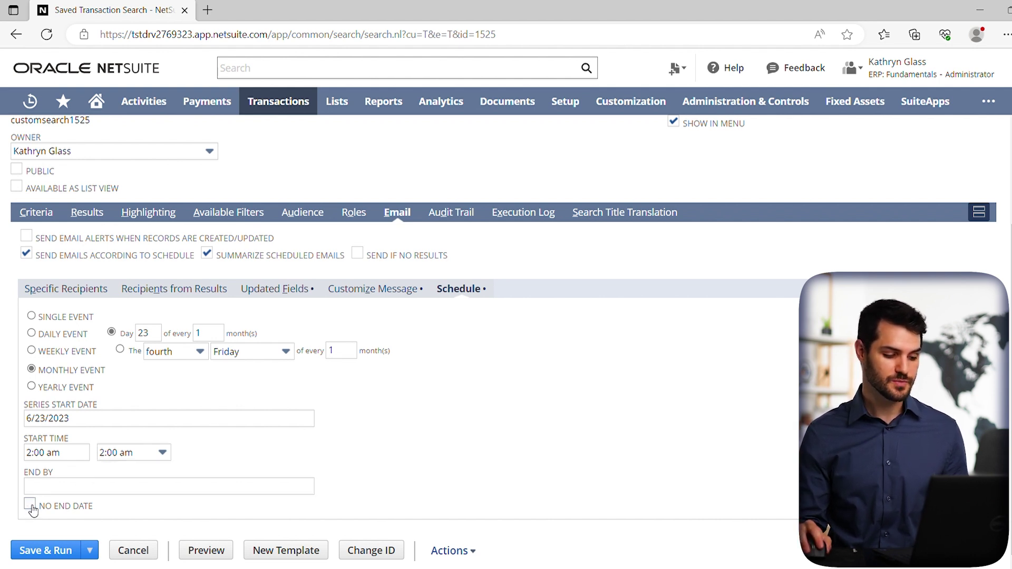
pyautogui.click(31, 505)
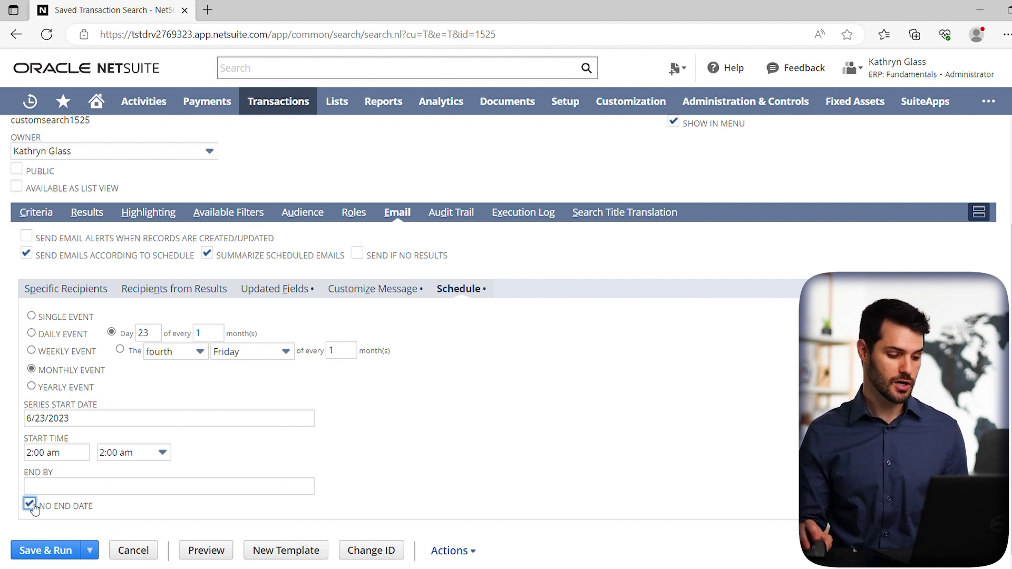
# Bring the Specific Recipients list back into view
pyautogui.click(64, 289)
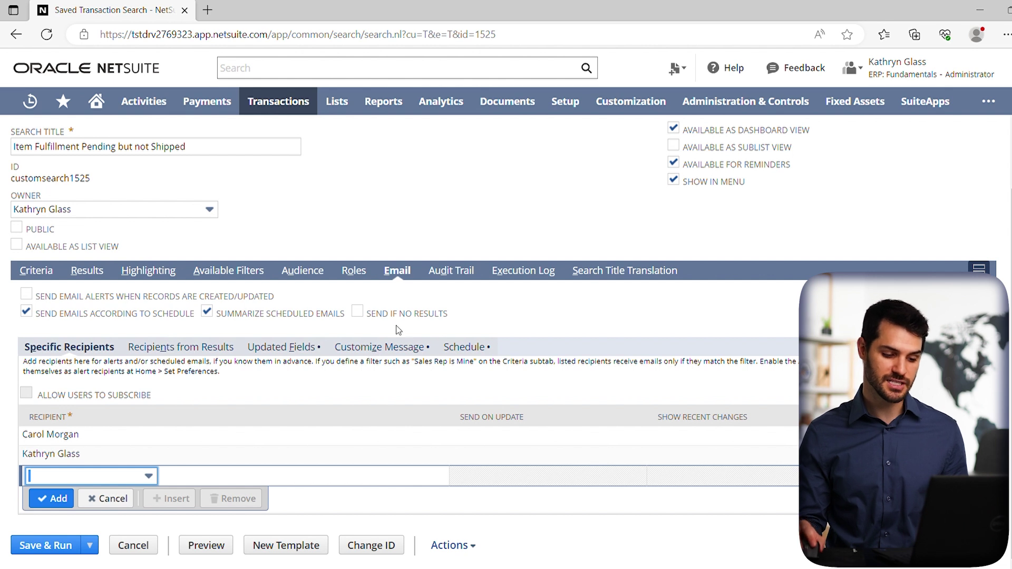
# Save and run the 'Item Fulfillment Pending but not Shipped' search
pyautogui.click(62, 551)
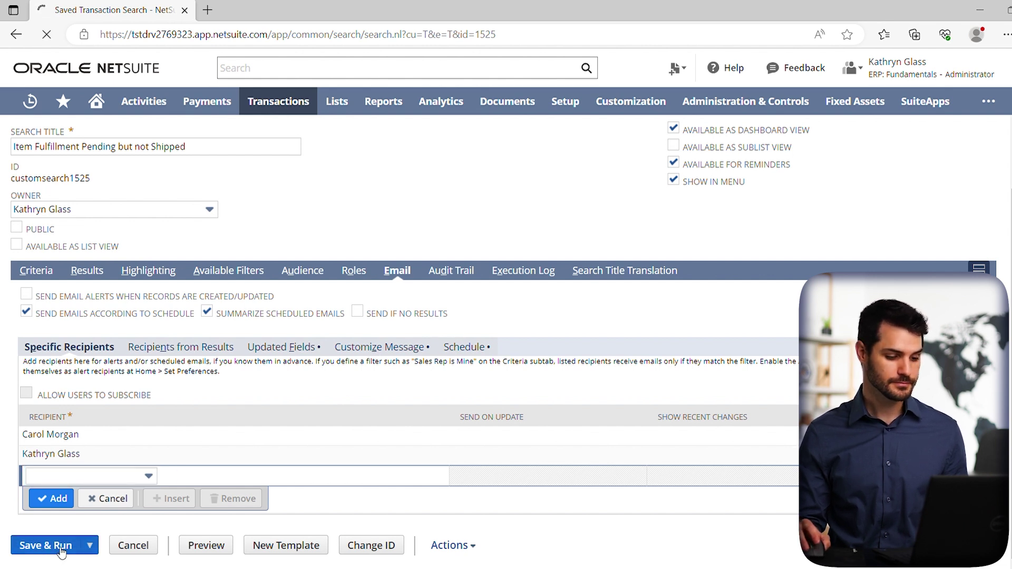